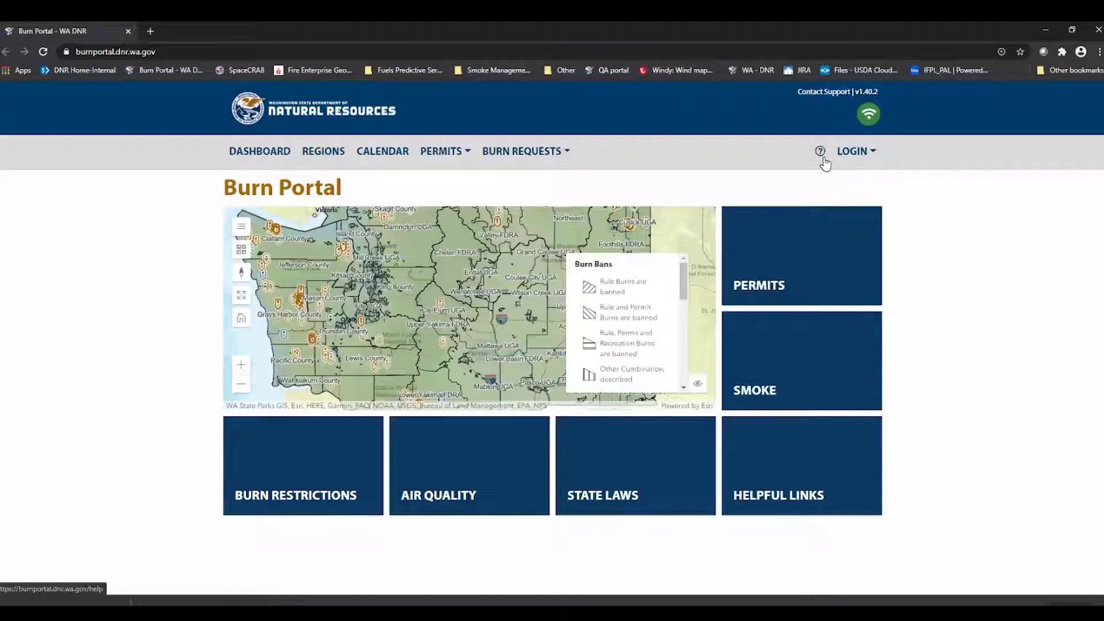
# Step: Open the Burn Portal Help page with Burn_Portal_User_Guide.pdf, view Contact Support, then return home
pyautogui.click(819, 151)
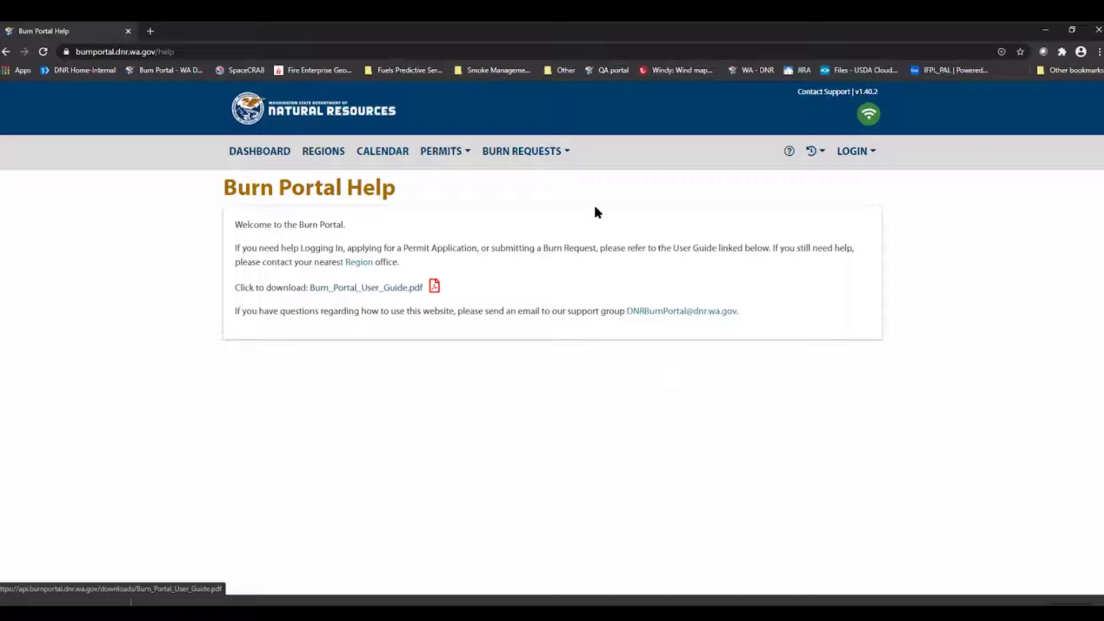
pyautogui.click(831, 96)
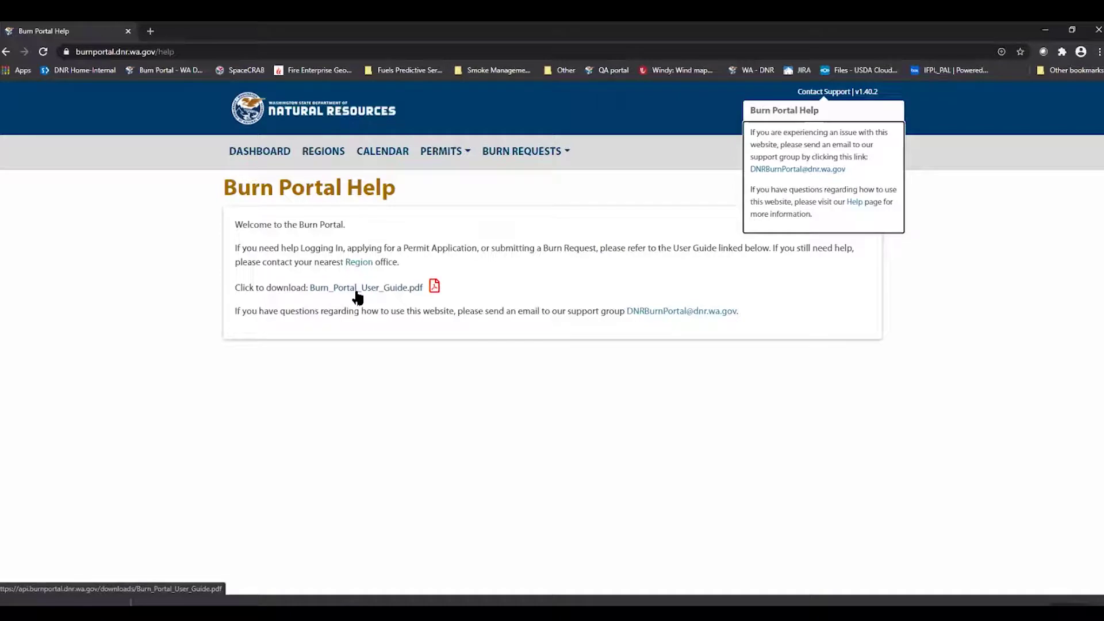
pyautogui.click(267, 156)
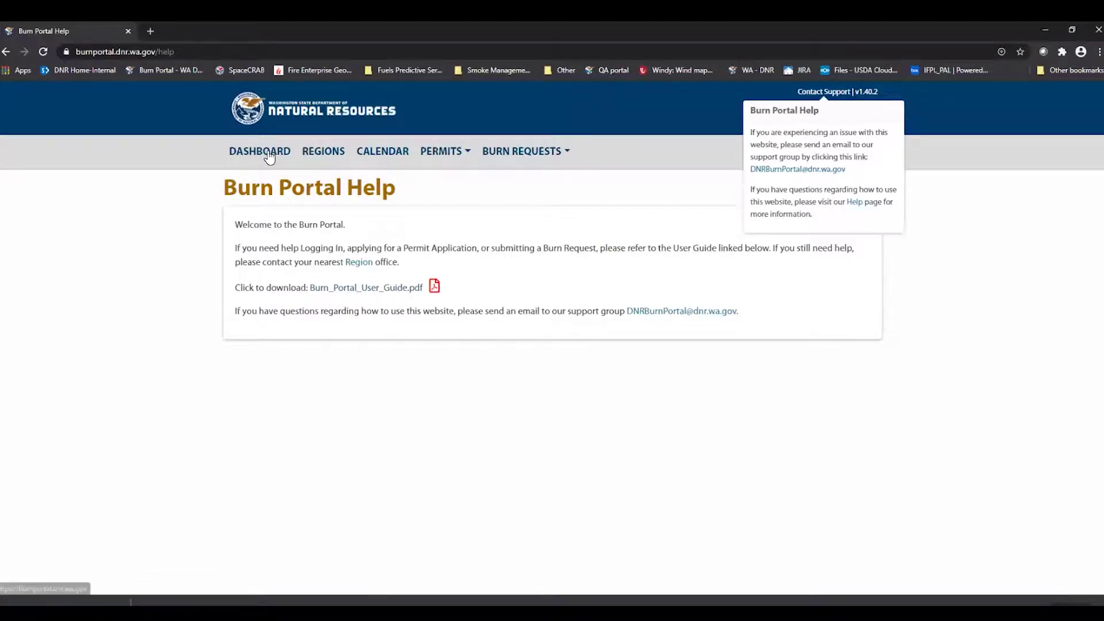
# Step: Dismiss the Contact Support popover to reveal the home page's statewide burn-ban map
pyautogui.click(816, 95)
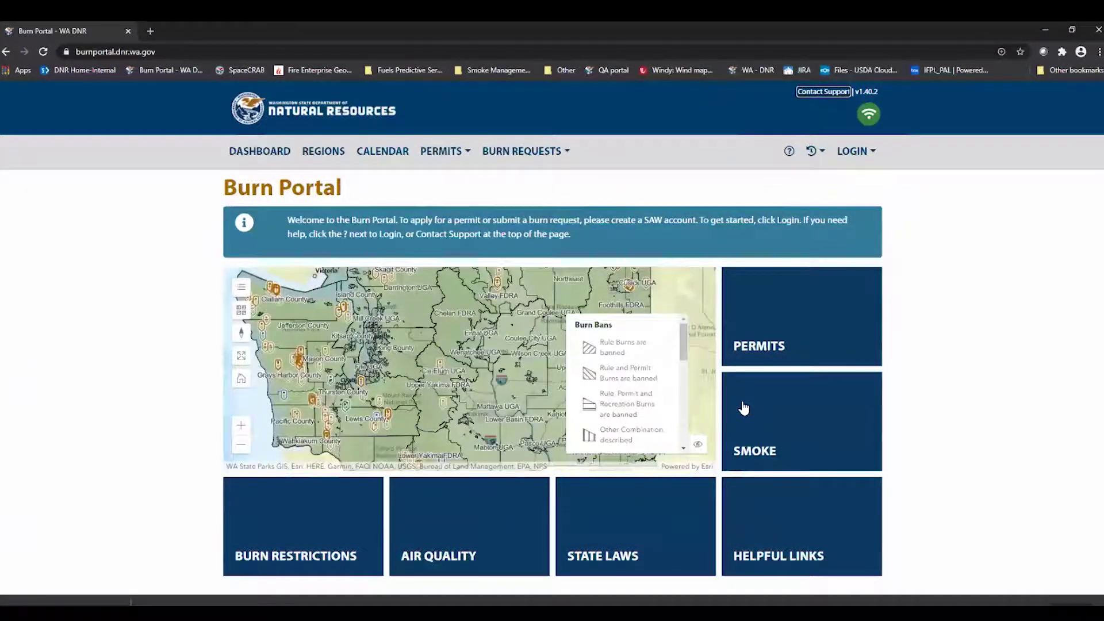
pyautogui.moveTo(739, 426)
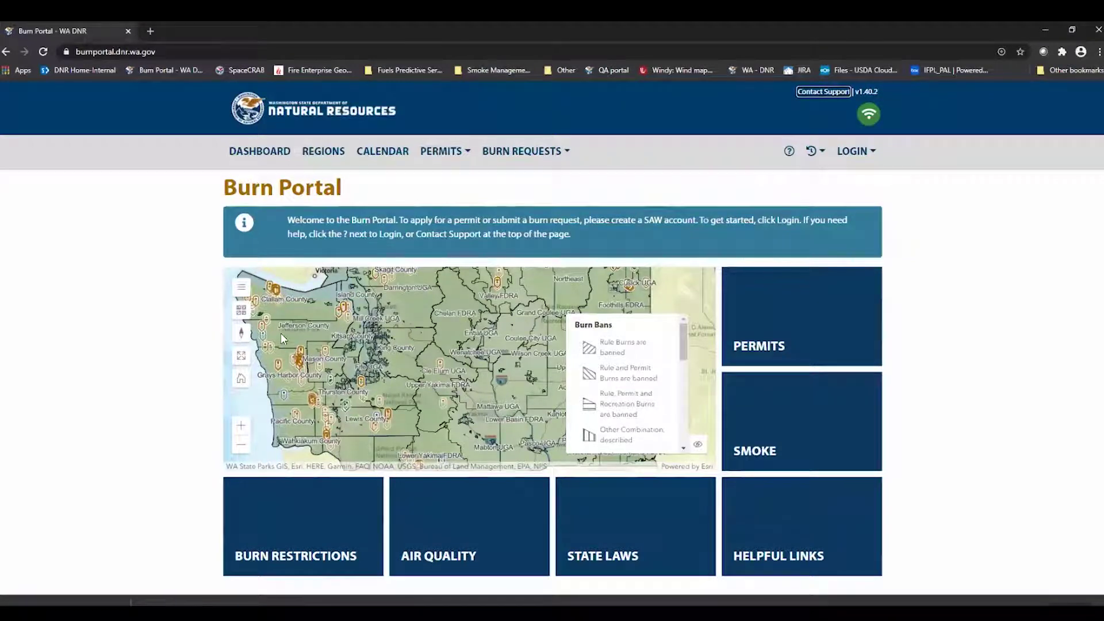
# Step: Make the burn map full screen, hide its legend, and turn on the Permitted Burn Locations layer
pyautogui.click(241, 362)
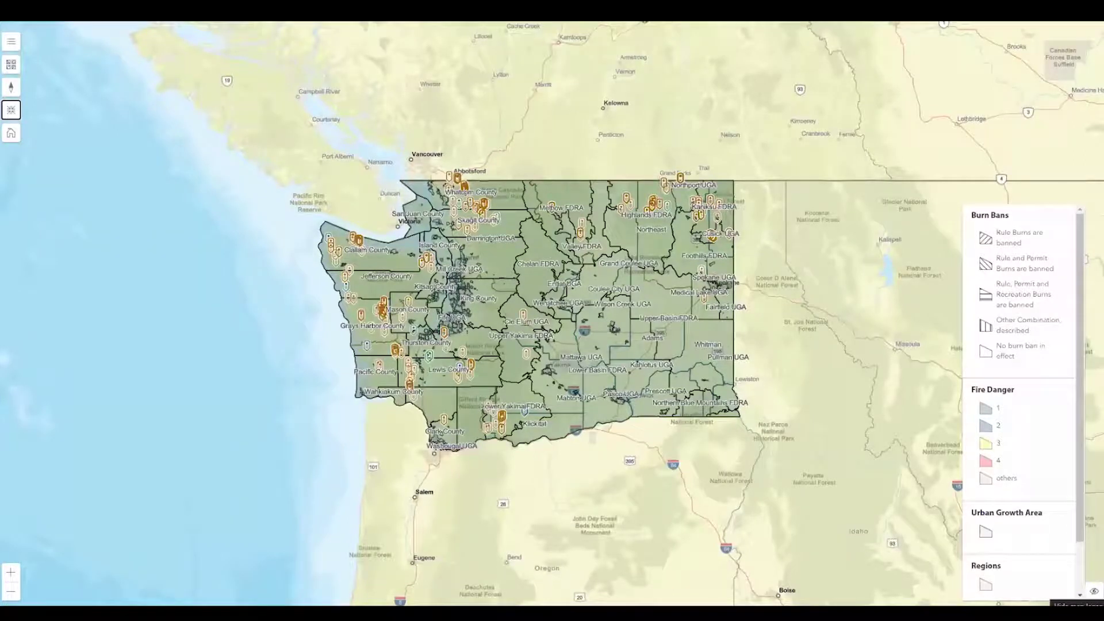
pyautogui.click(1094, 591)
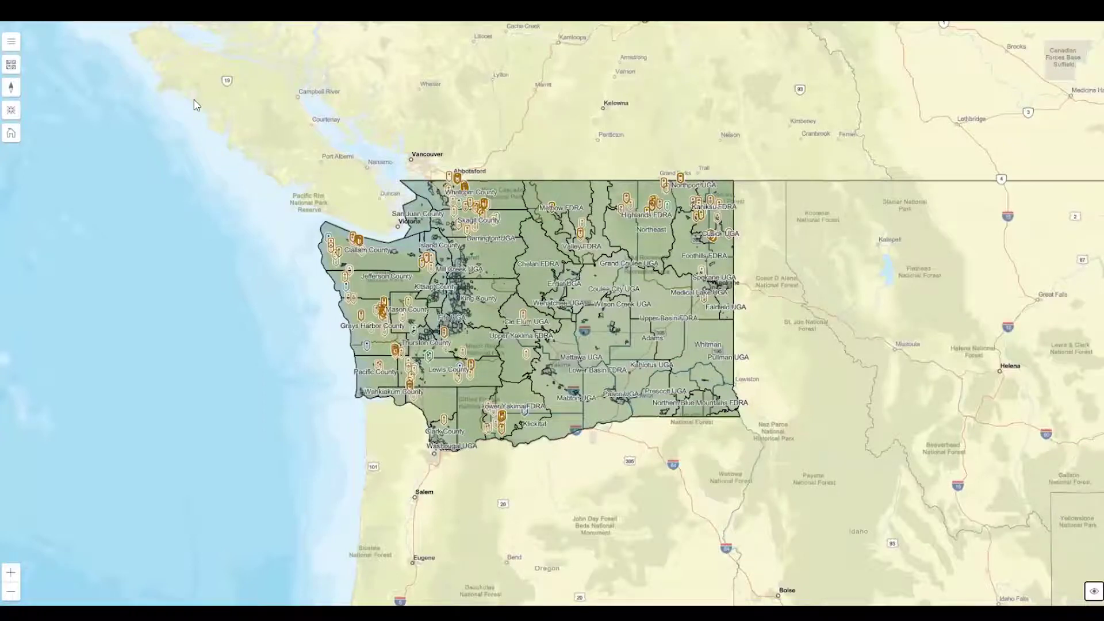
pyautogui.click(14, 45)
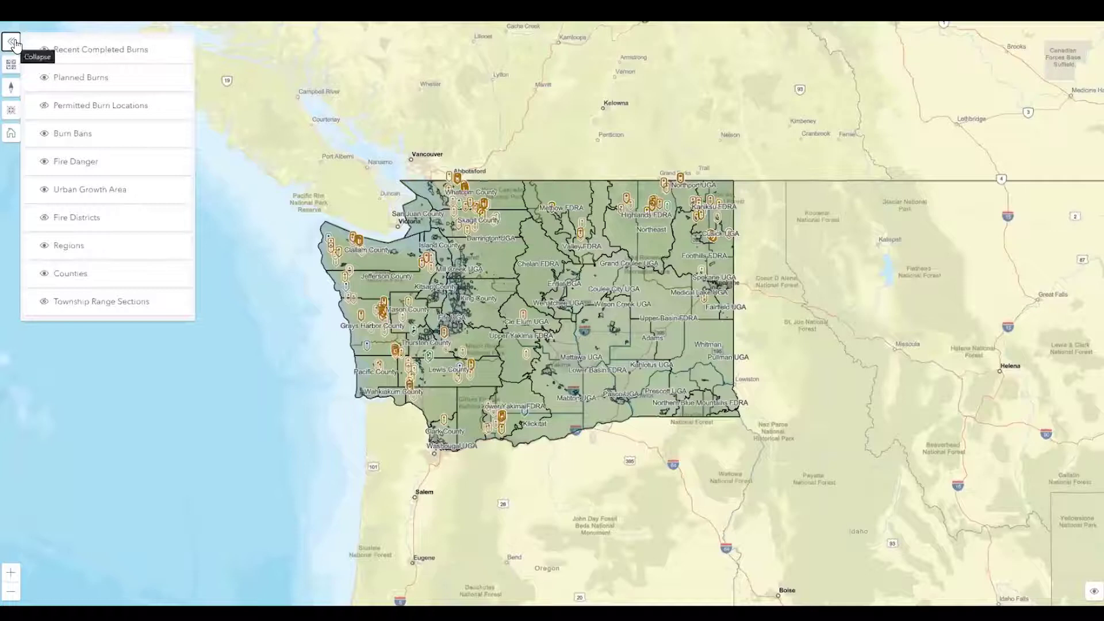
pyautogui.click(14, 45)
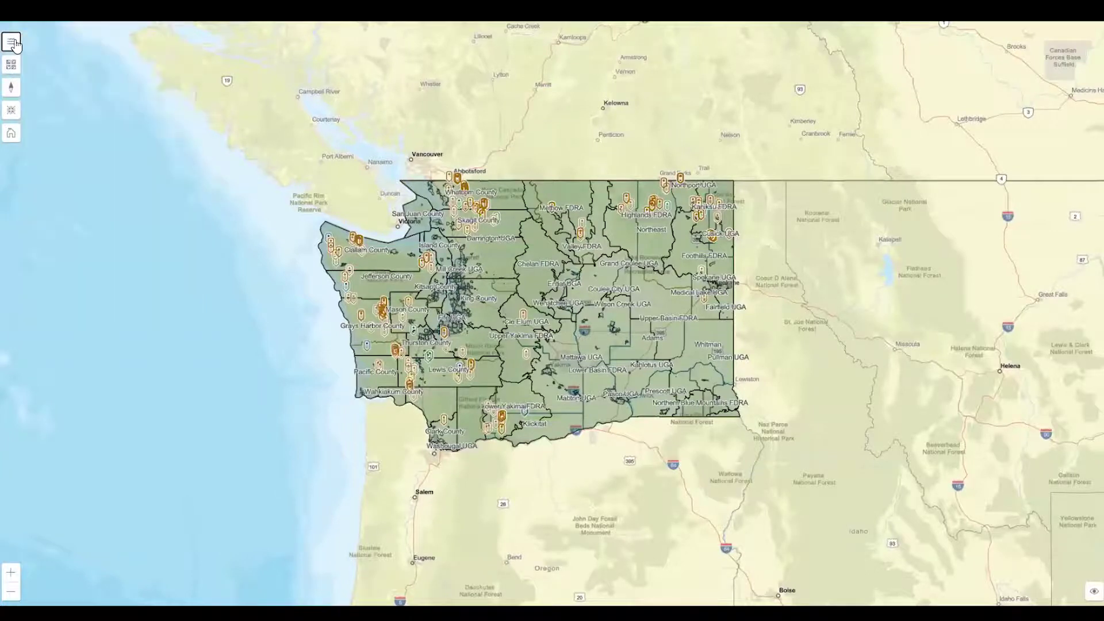
pyautogui.click(14, 45)
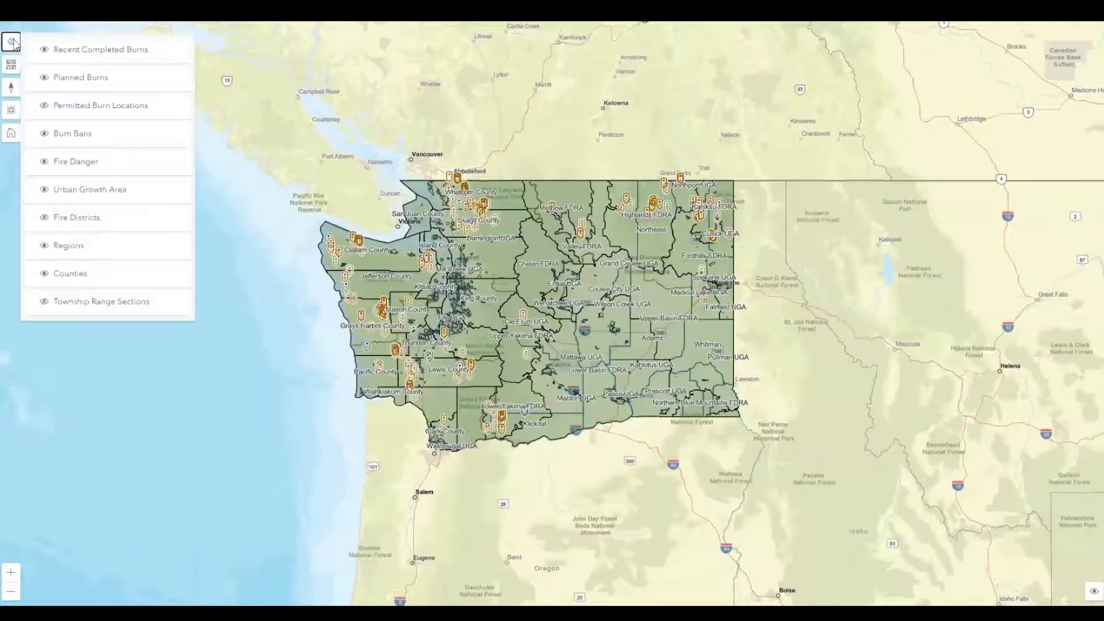
pyautogui.click(46, 108)
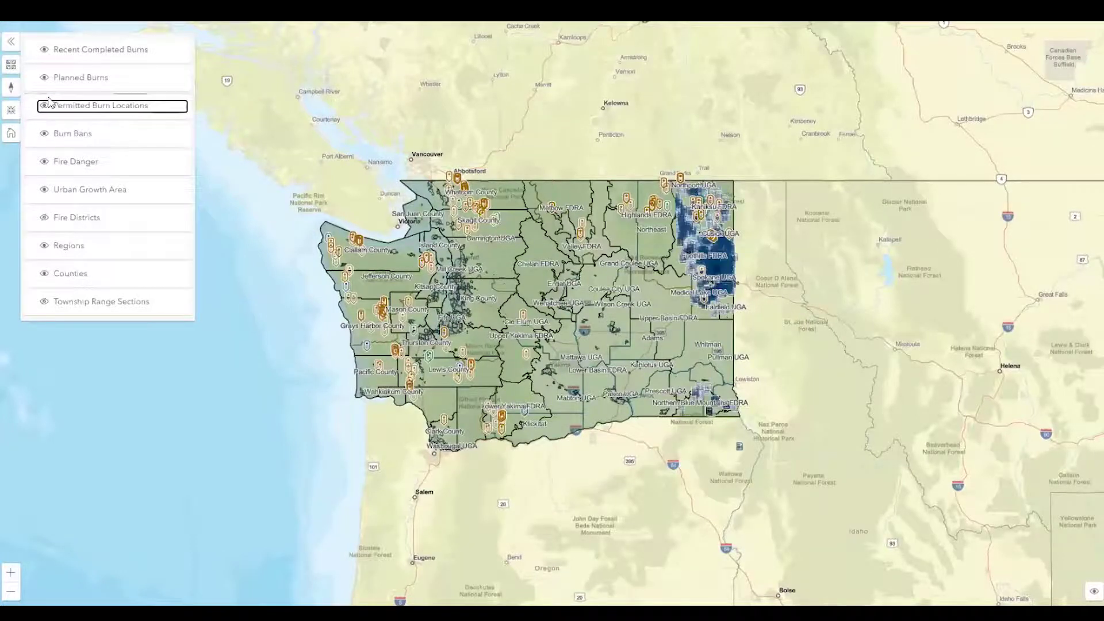
pyautogui.click(13, 45)
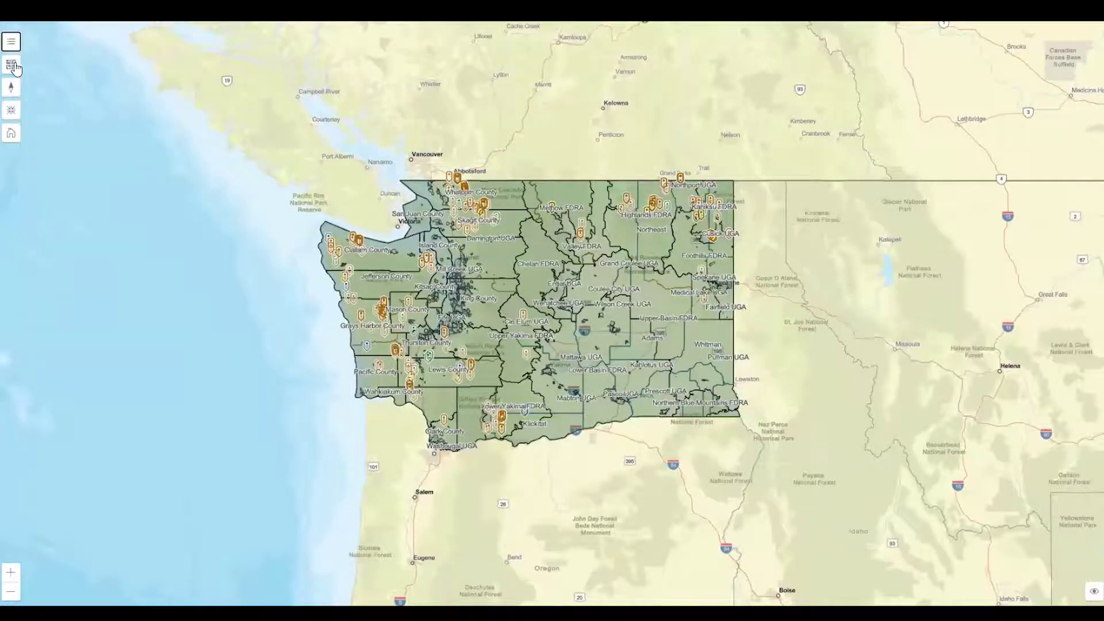
# Step: Browse the Basemap Gallery choices without changing the basemap
pyautogui.click(13, 66)
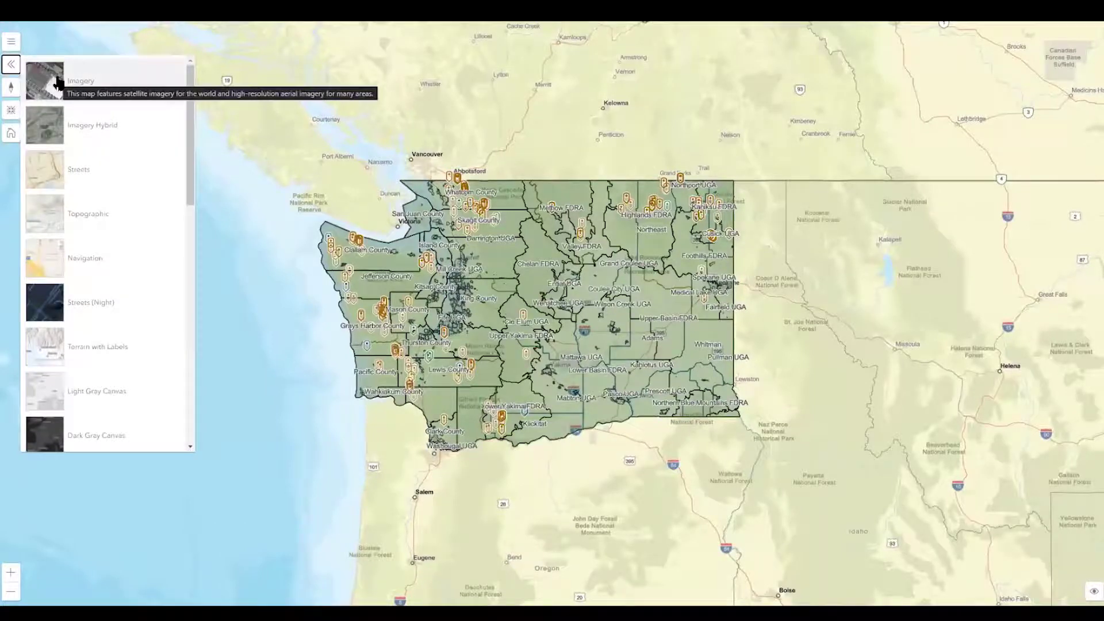
pyautogui.scroll(-8, 74, 270)
pyautogui.scroll(-2, 73, 304)
pyautogui.scroll(10, 74, 300)
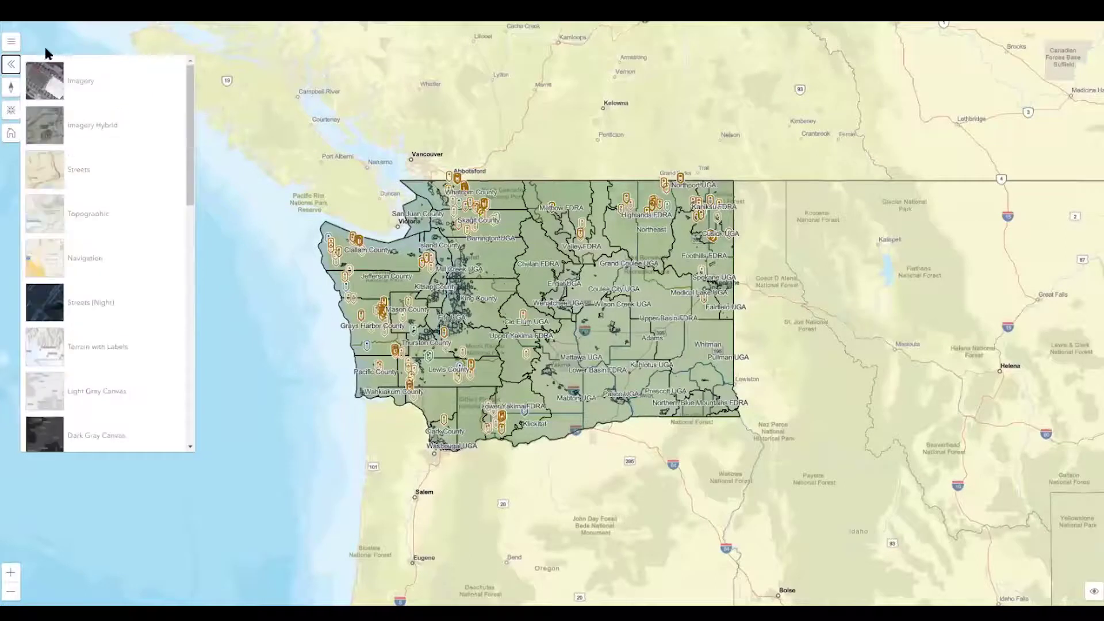
pyautogui.click(10, 66)
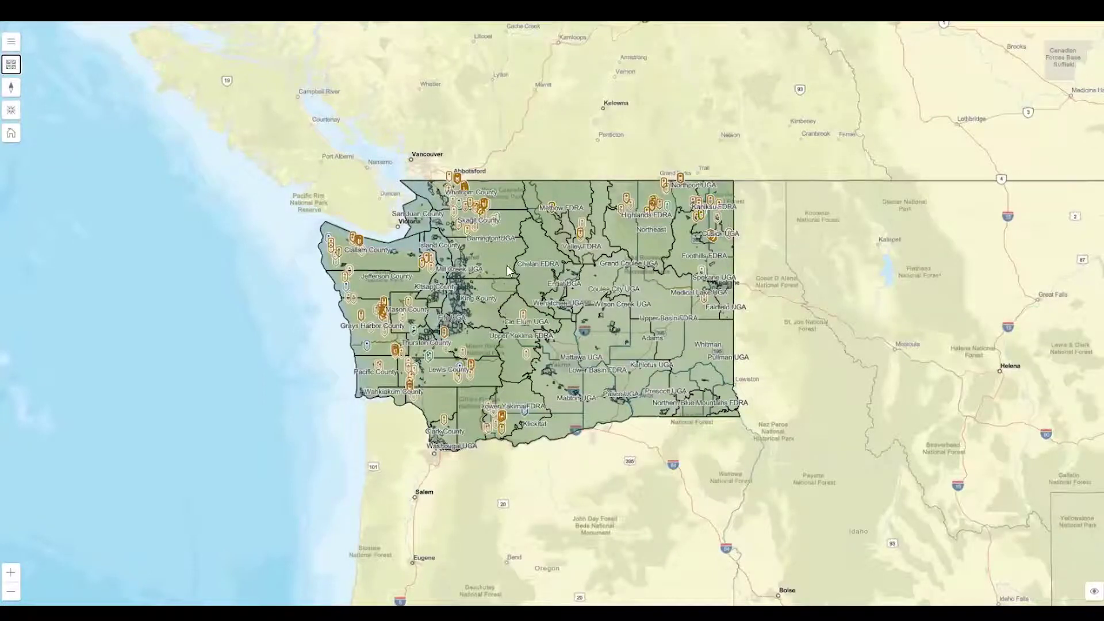
# Step: Zoom into western Washington and page through Snohomish County's burn ban, Northwest Region and county details
pyautogui.scroll(2, 493, 248)
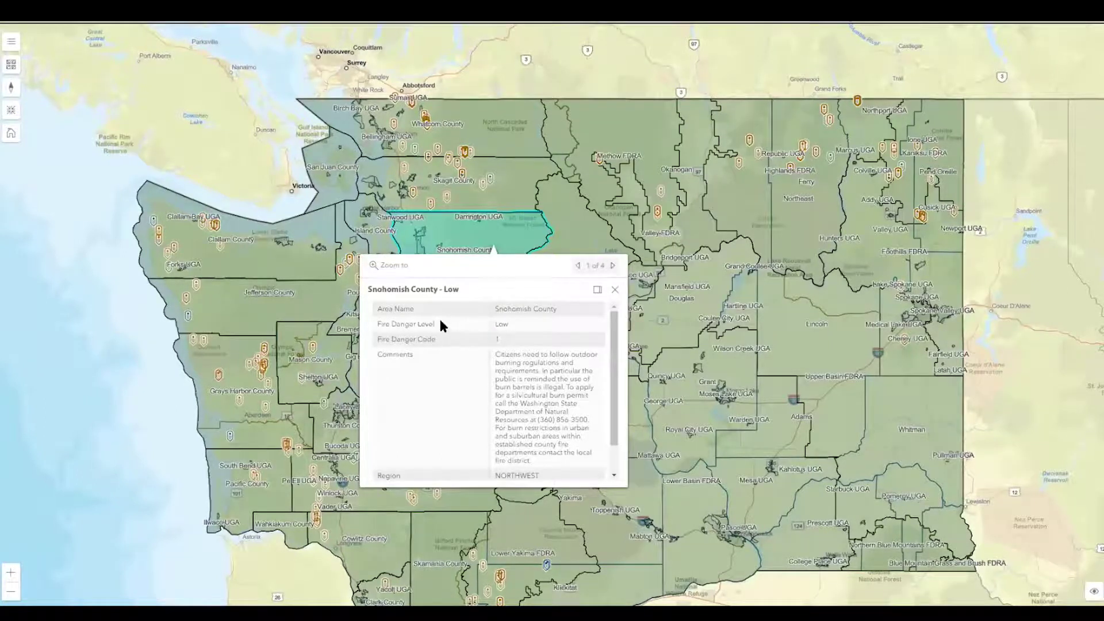
pyautogui.click(613, 266)
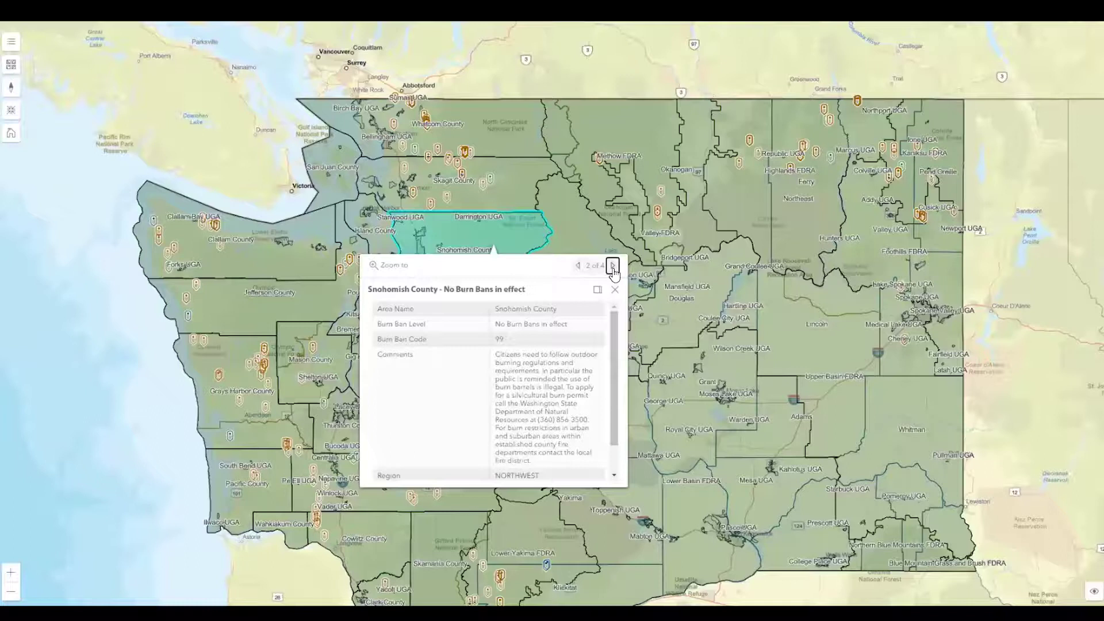
pyautogui.click(613, 265)
pyautogui.click(613, 265)
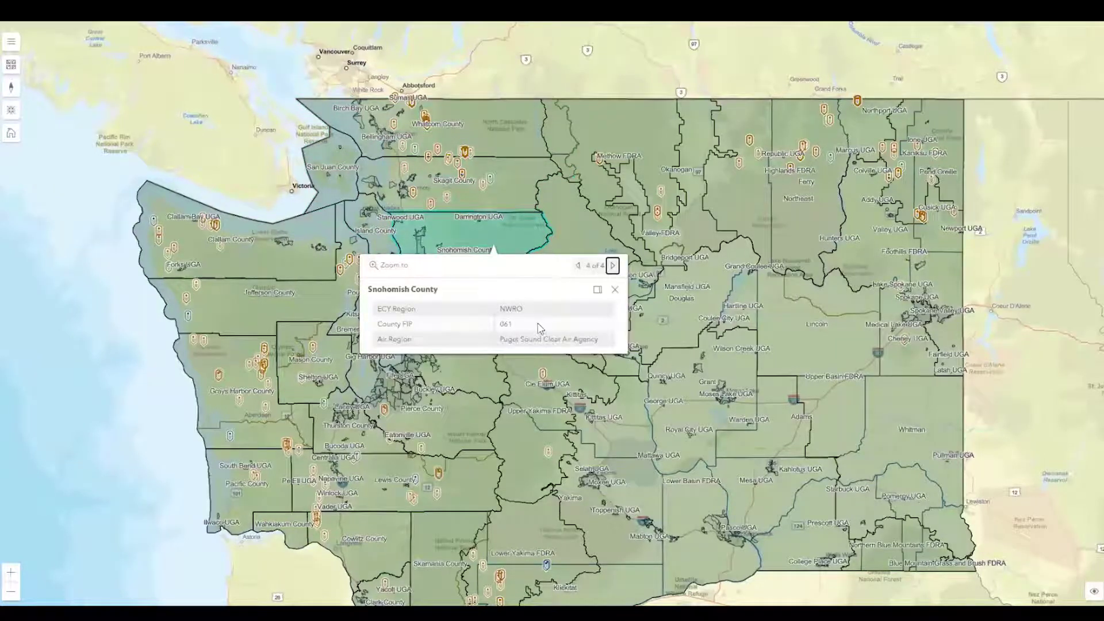
pyautogui.click(615, 290)
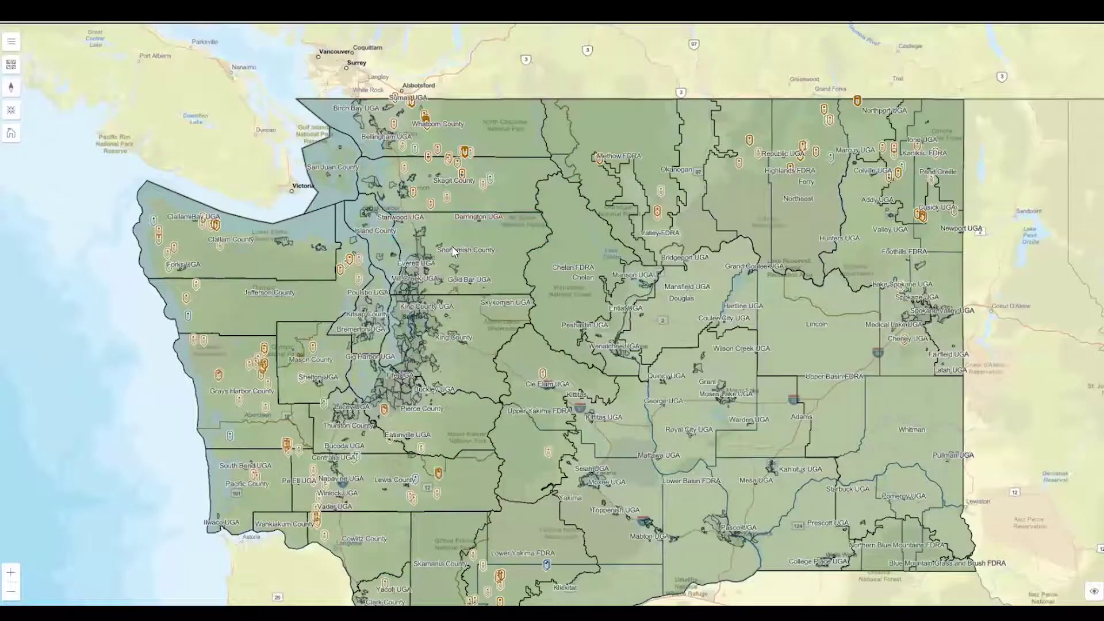
# Step: Inspect a map marker's burn request and permit details, close them, and exit fullscreen
pyautogui.click(446, 197)
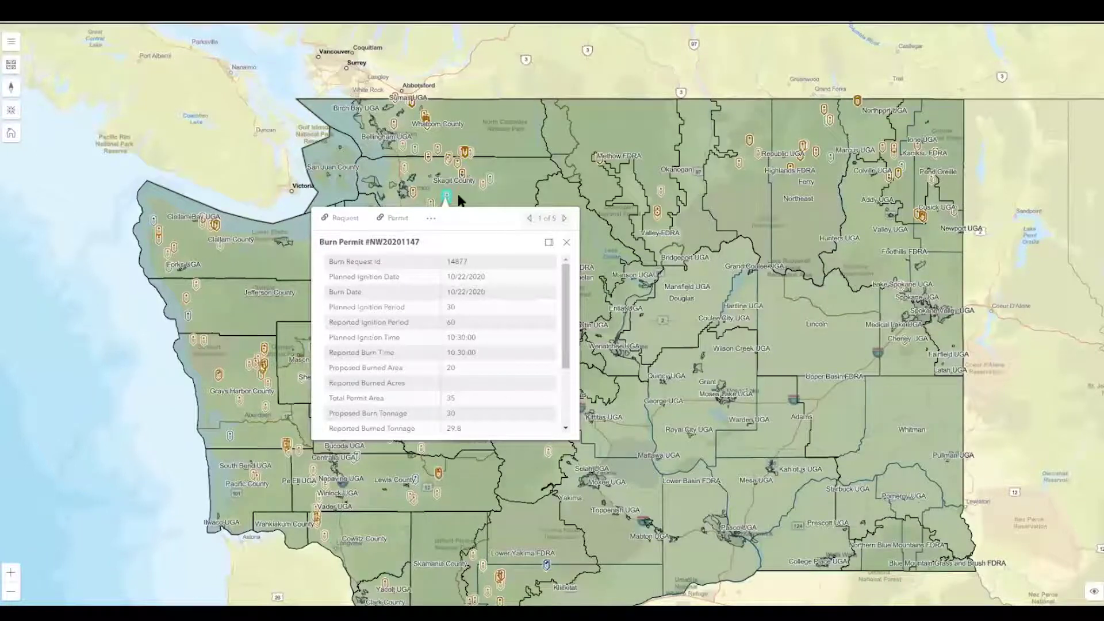
pyautogui.click(567, 246)
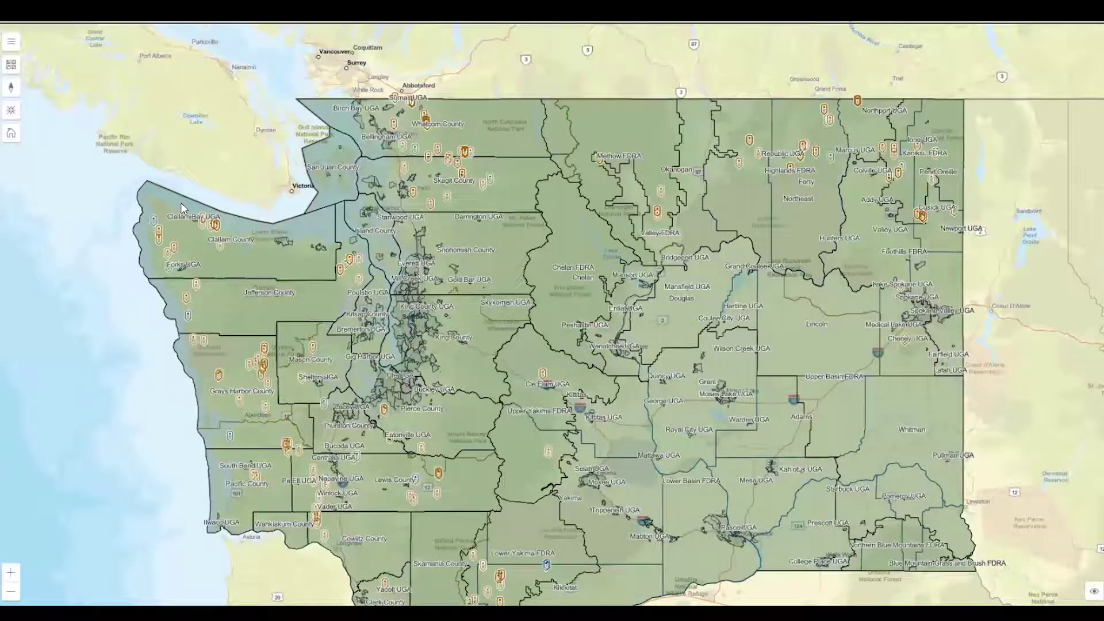
pyautogui.click(11, 111)
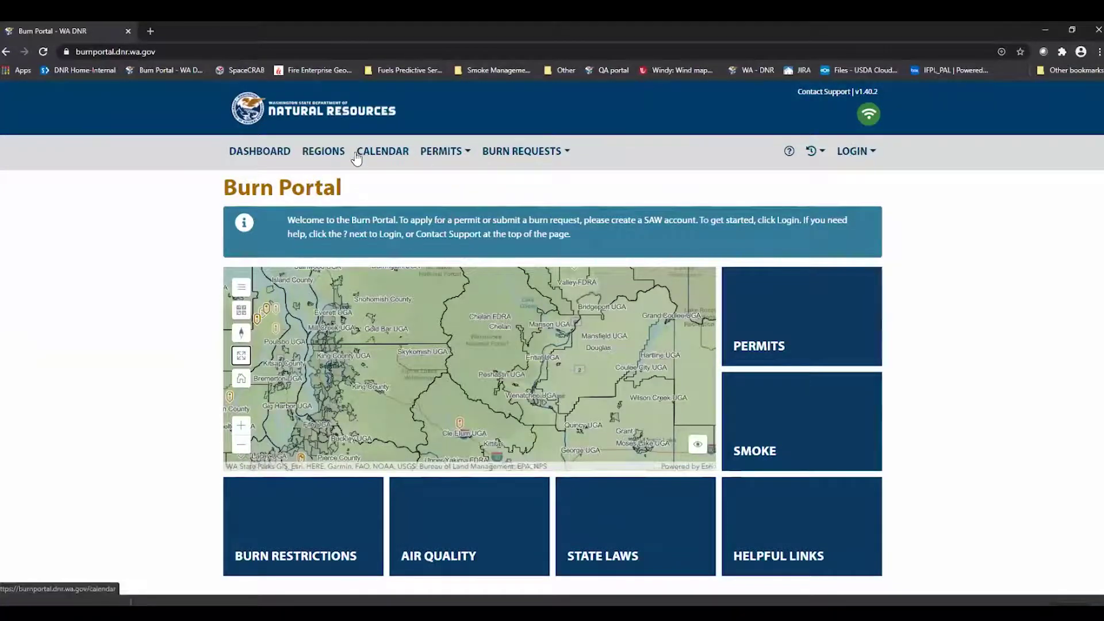
# Step: View the DNR region offices, then list all November 6 burns on the November 2020 calendar
pyautogui.click(323, 156)
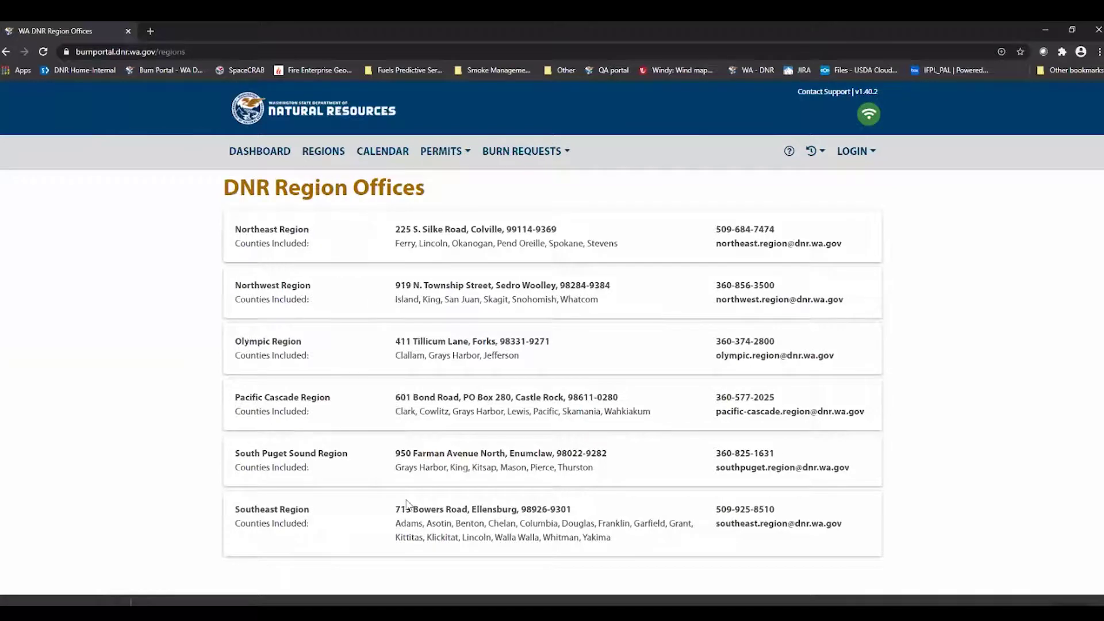
pyautogui.click(382, 154)
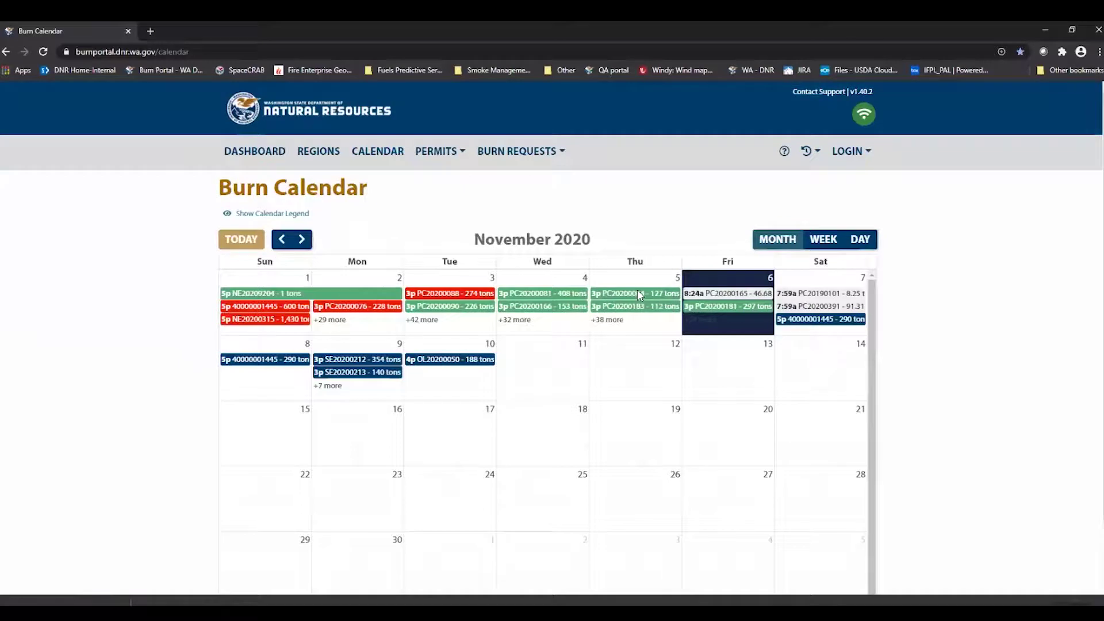
pyautogui.click(701, 320)
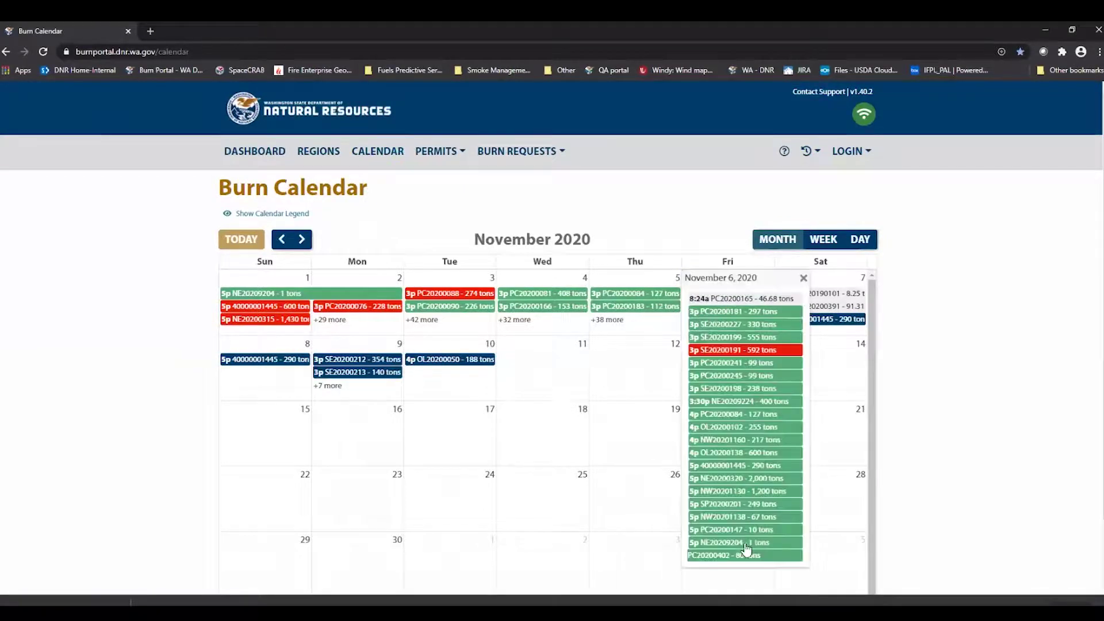
pyautogui.click(804, 279)
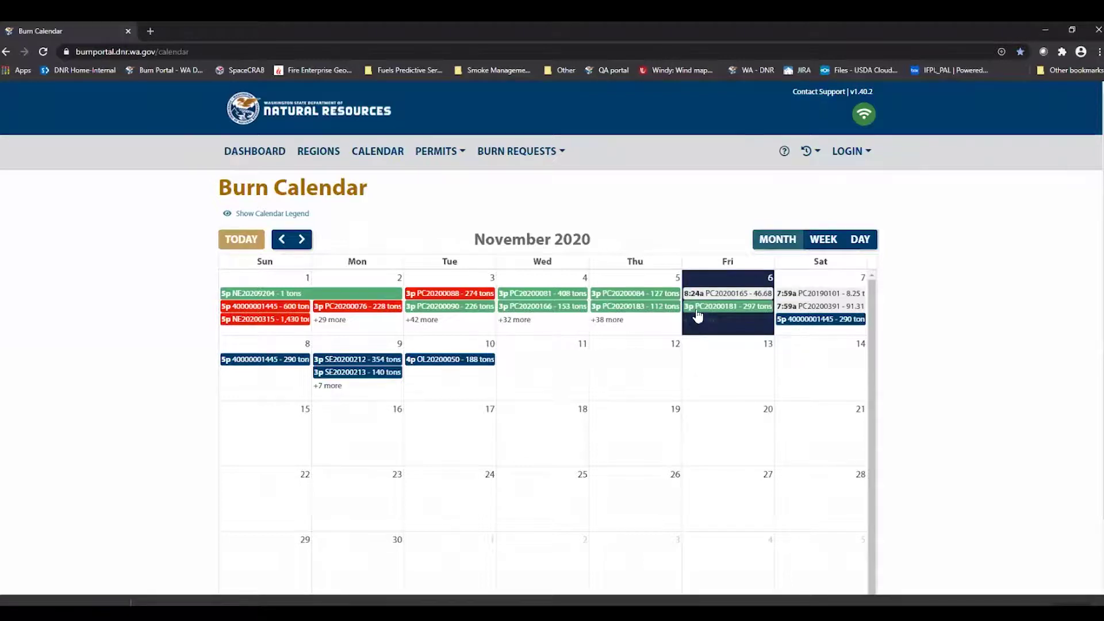
pyautogui.click(437, 153)
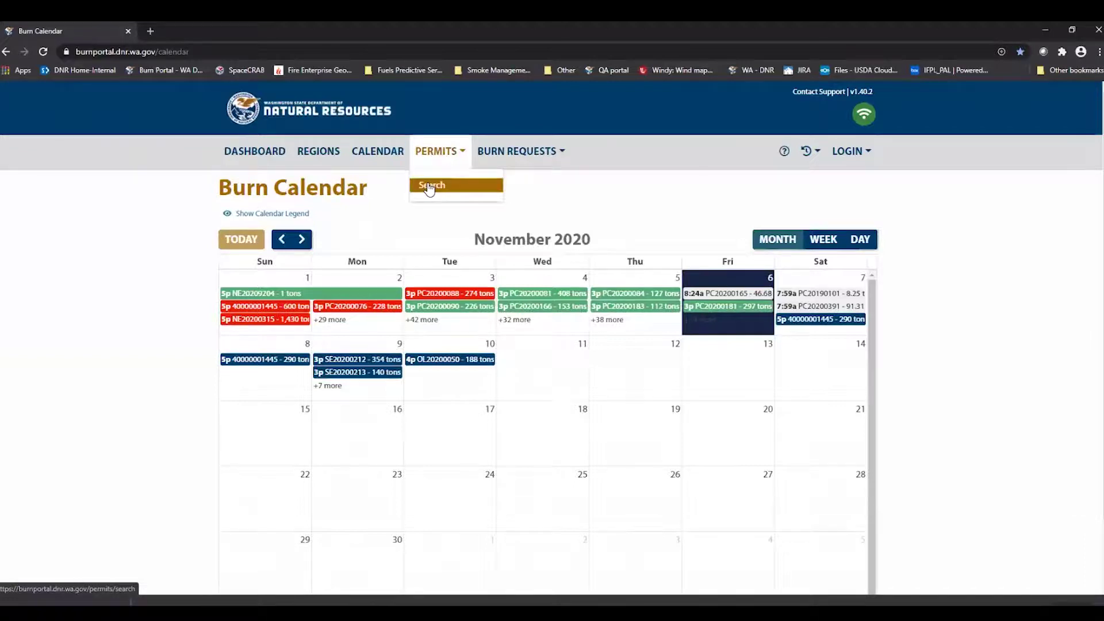
# Step: Run a blank permit search, listing pending Pile burn permits dated Nov 06, 2020
pyautogui.click(428, 185)
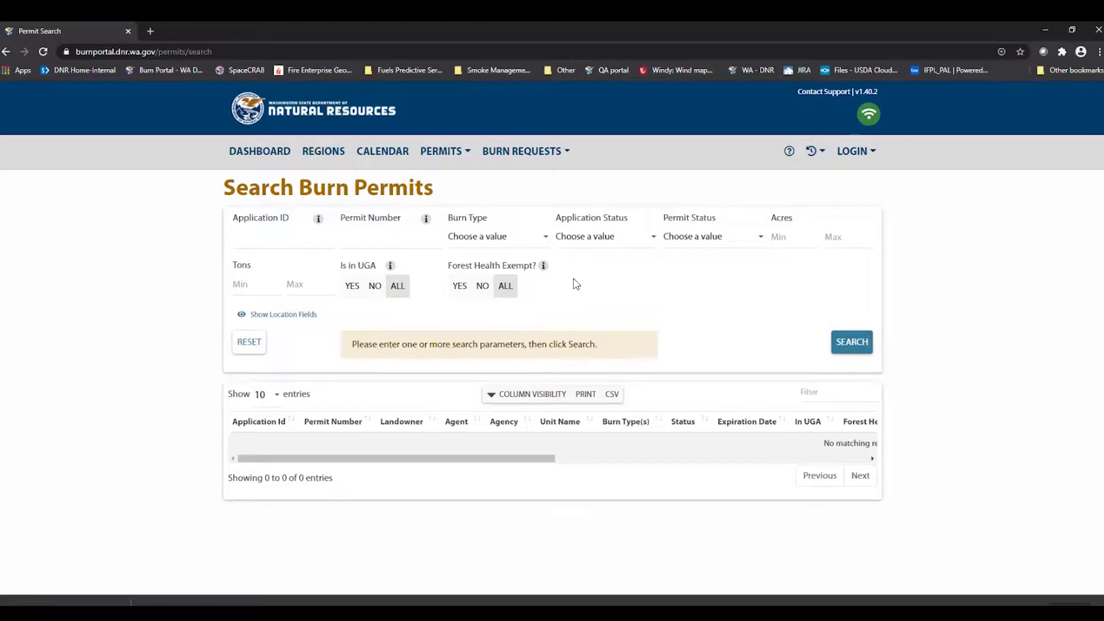
pyautogui.click(845, 339)
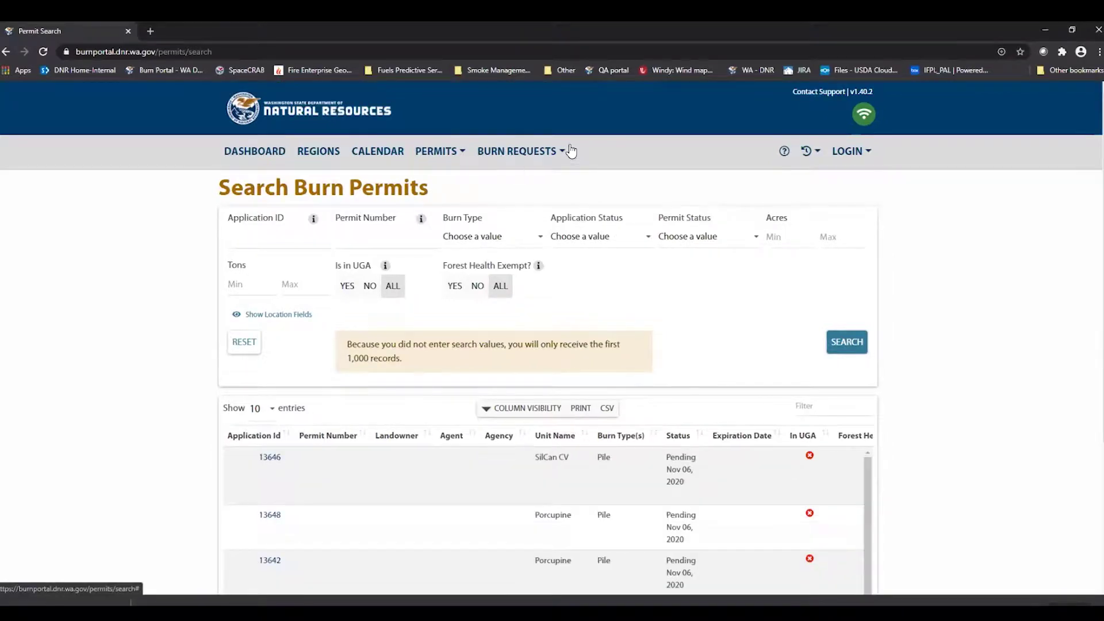
pyautogui.click(517, 158)
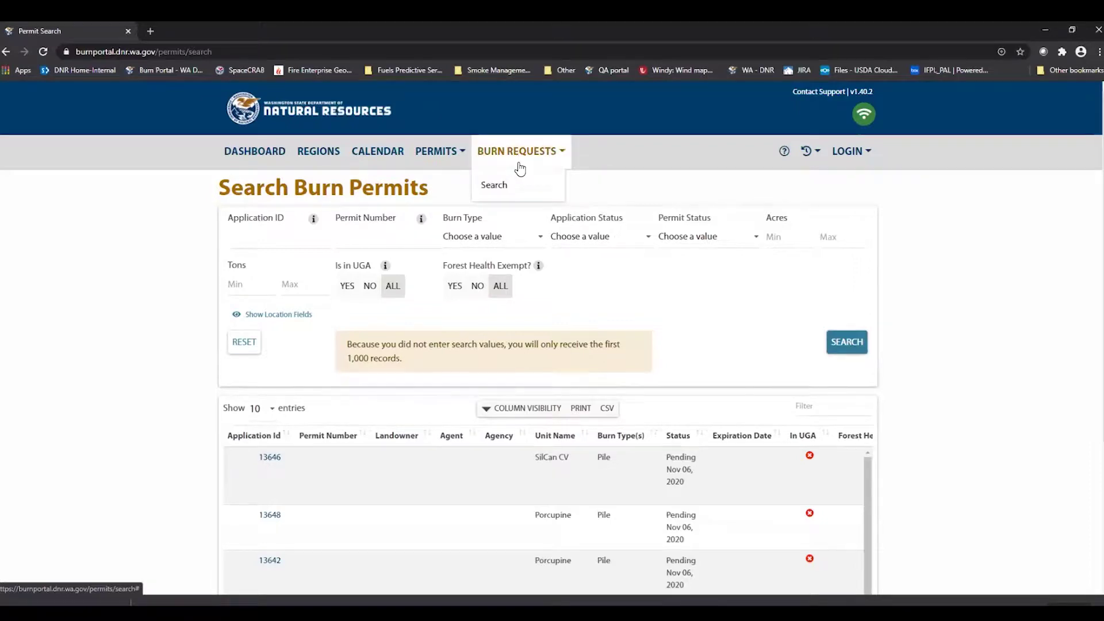
# Step: Open Search Burn Requests, reveal its location fields, then return to the dashboard
pyautogui.click(498, 185)
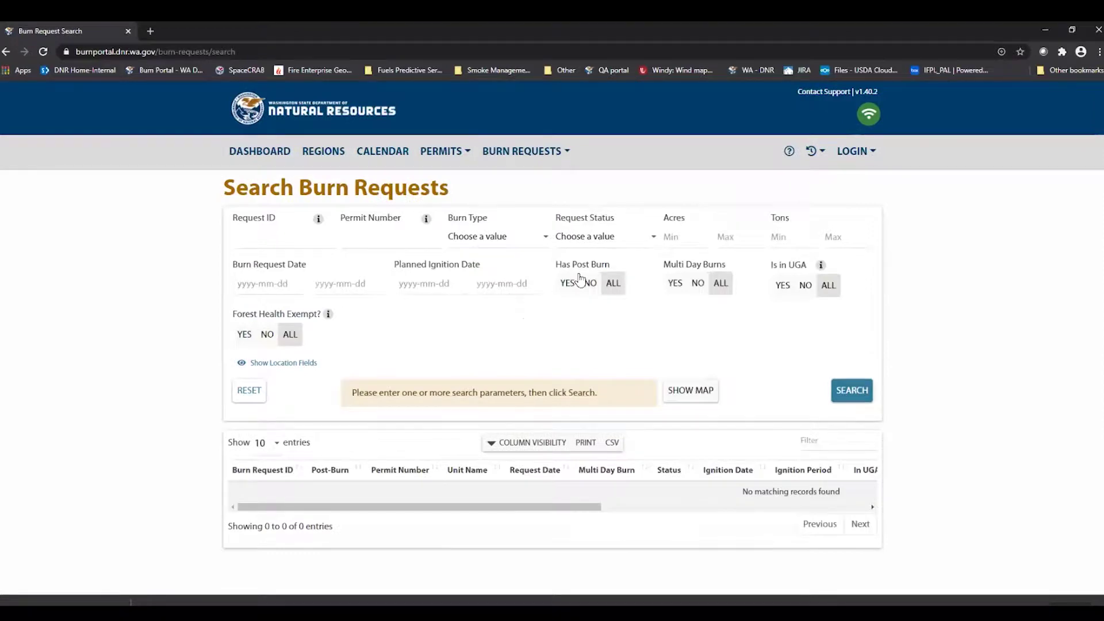
pyautogui.click(253, 366)
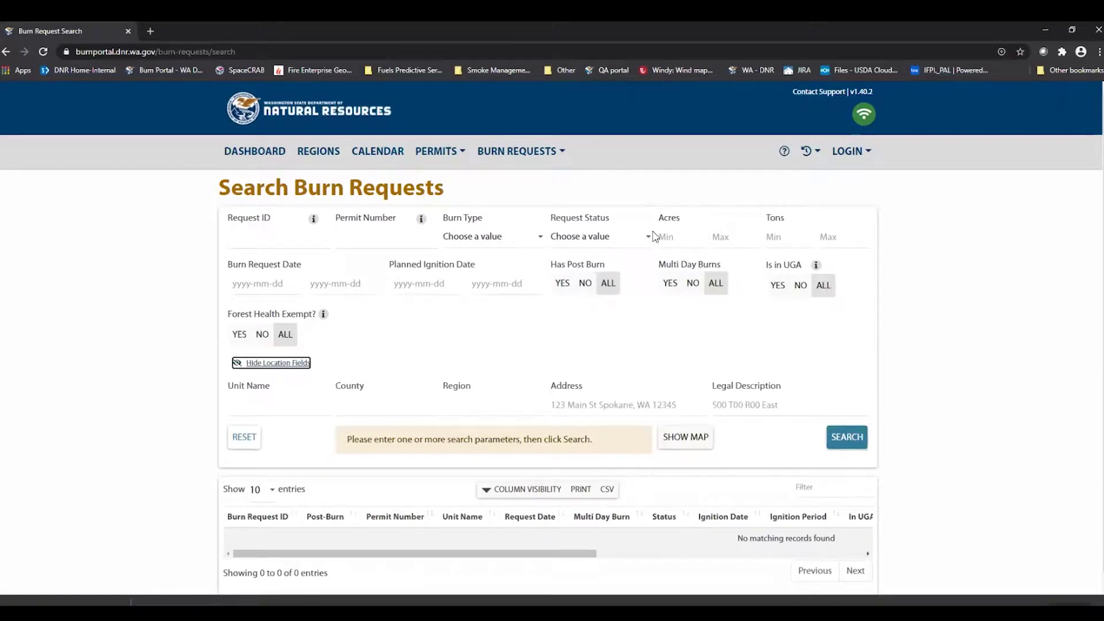
pyautogui.click(251, 154)
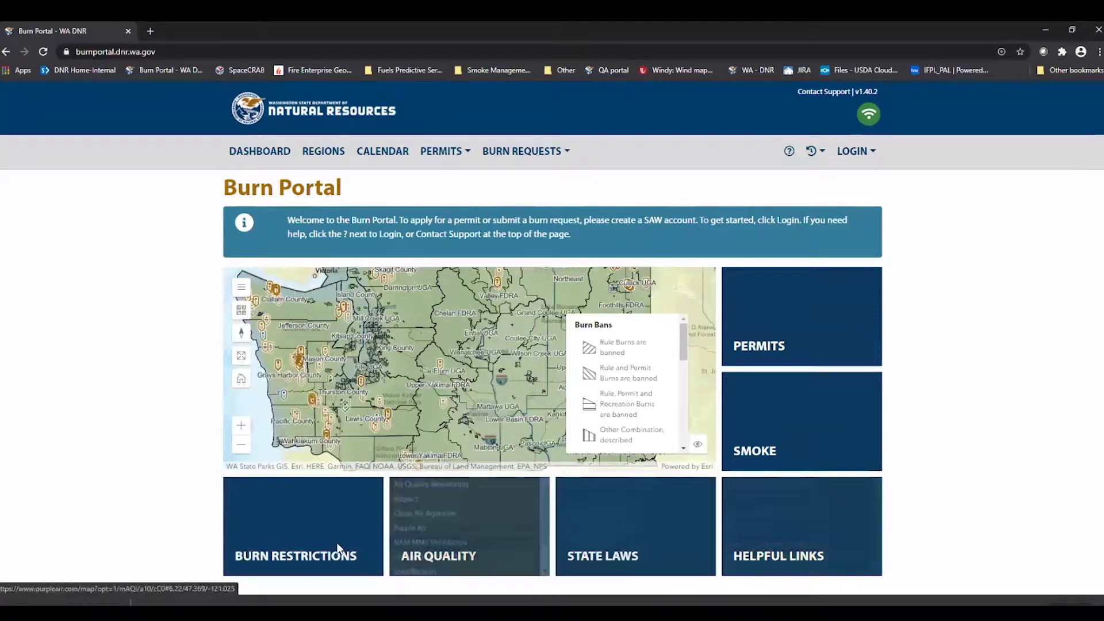
pyautogui.moveTo(418, 522)
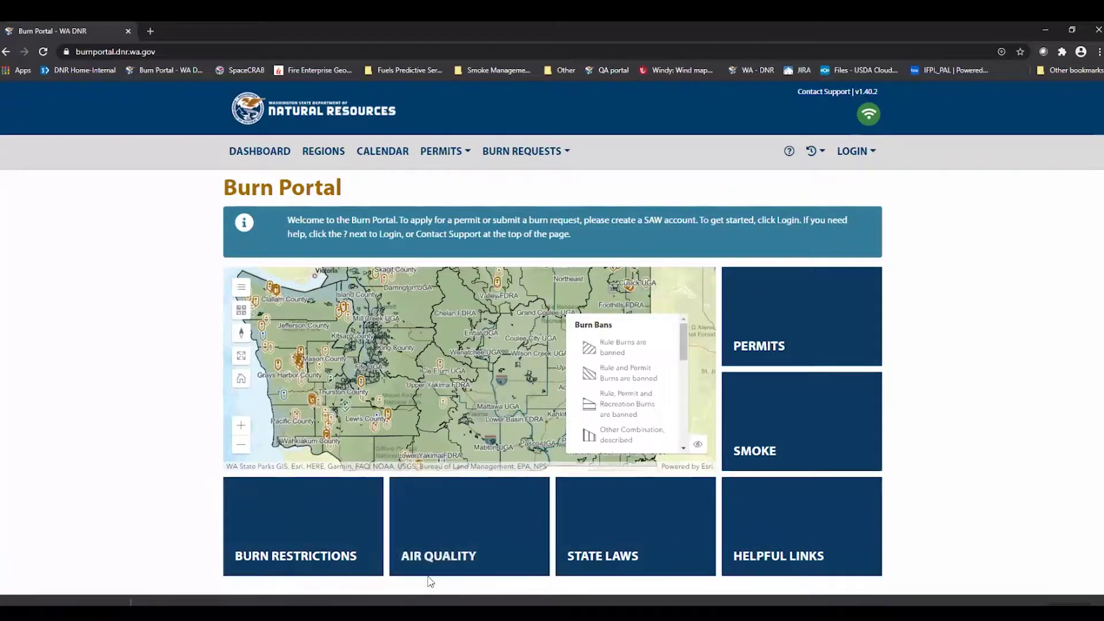
pyautogui.moveTo(604, 494)
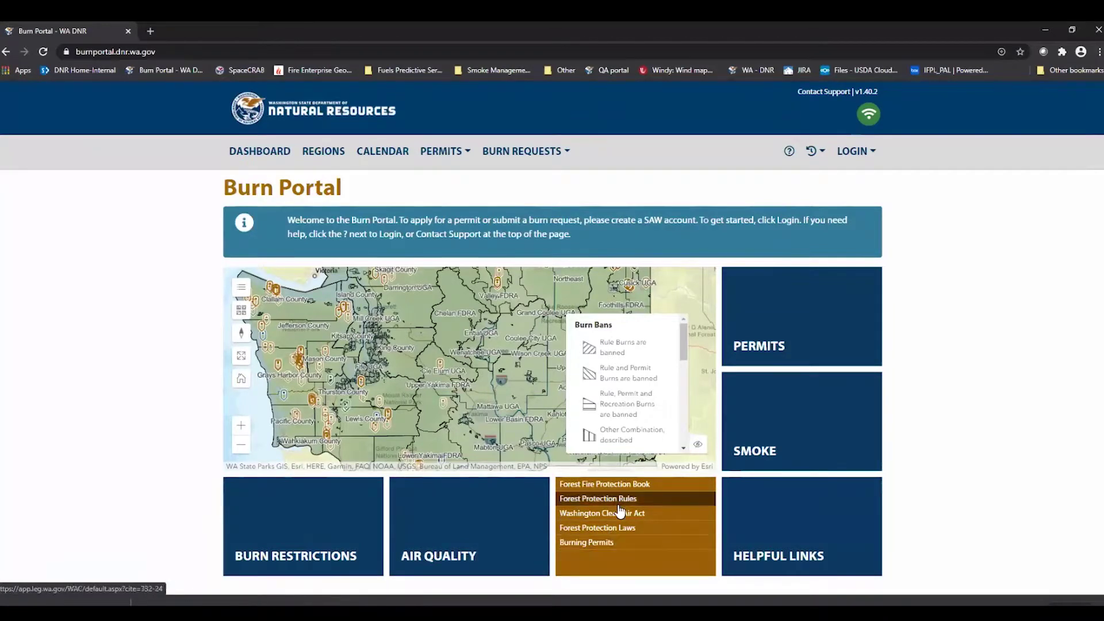
pyautogui.moveTo(755, 516)
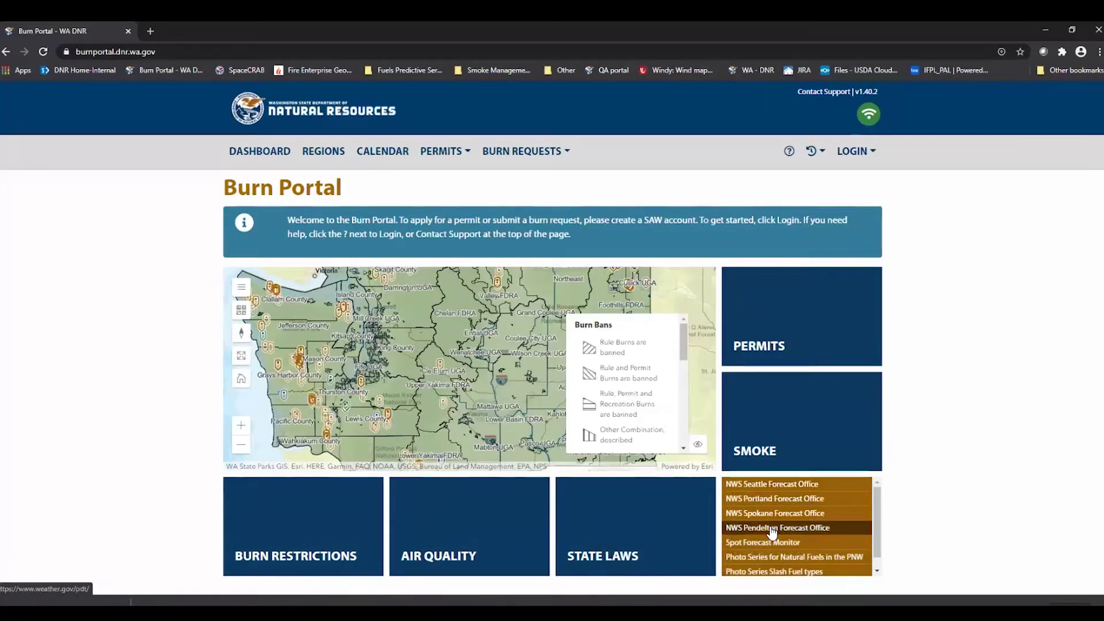
pyautogui.moveTo(795, 424)
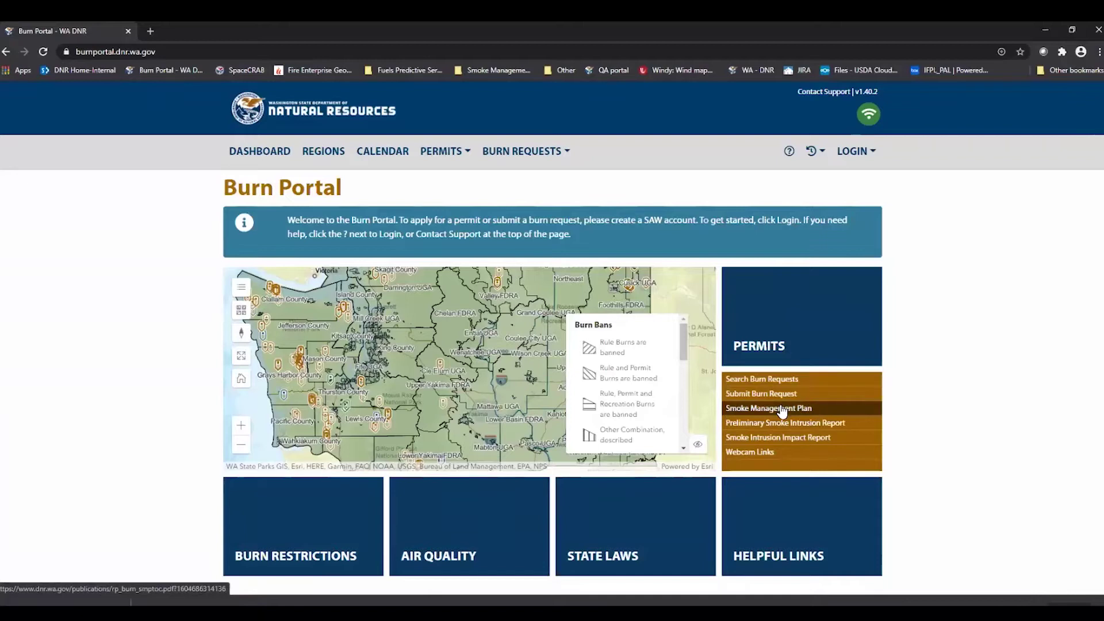
pyautogui.moveTo(791, 333)
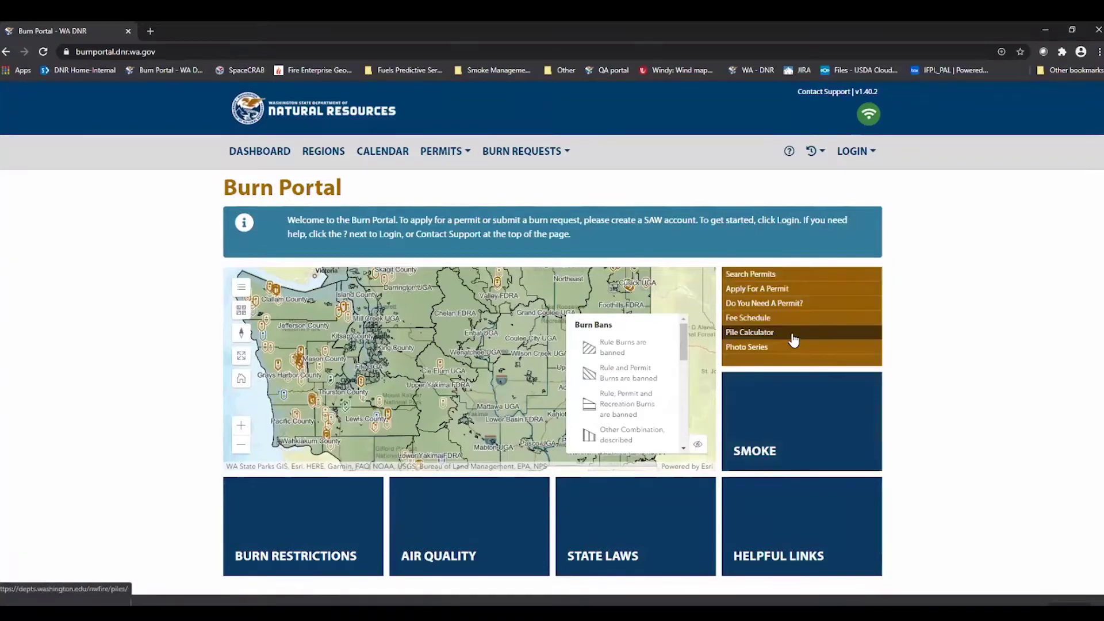